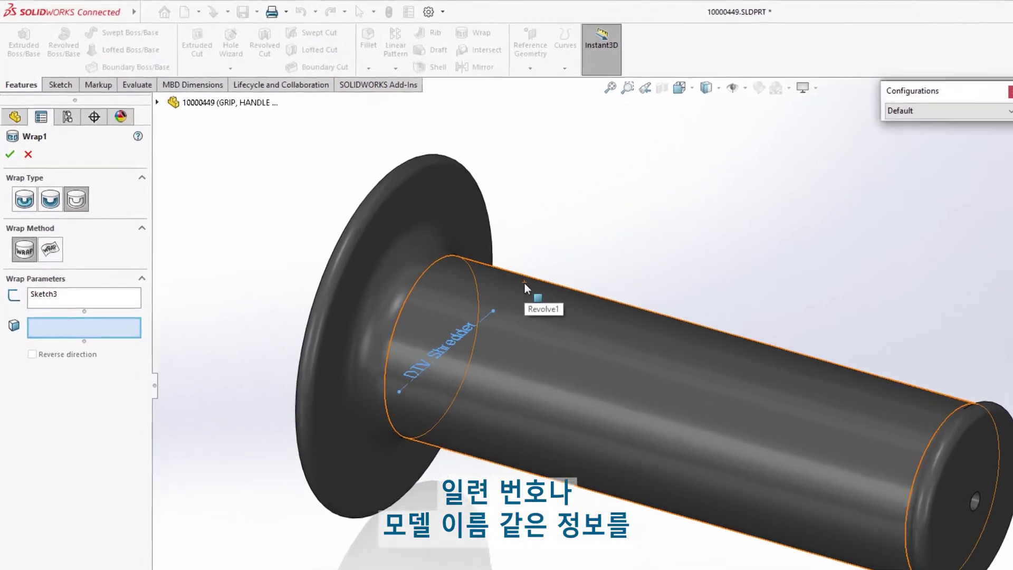
Step: Wrap the DTV Shredder text onto the grip's cylindrical face as Wrap1
click(417, 224)
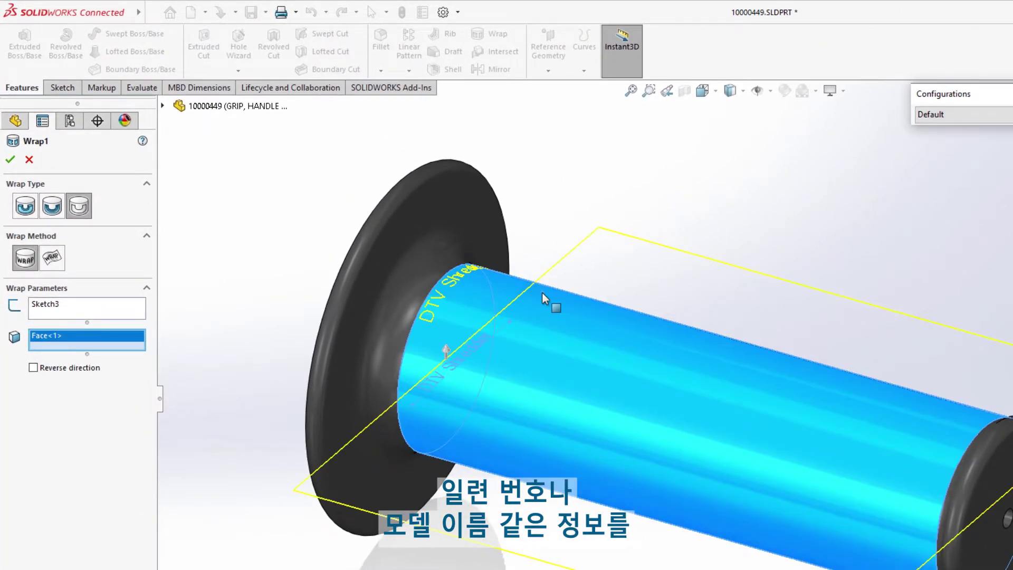
key(Return)
middle_drag(899, 264, 929, 241)
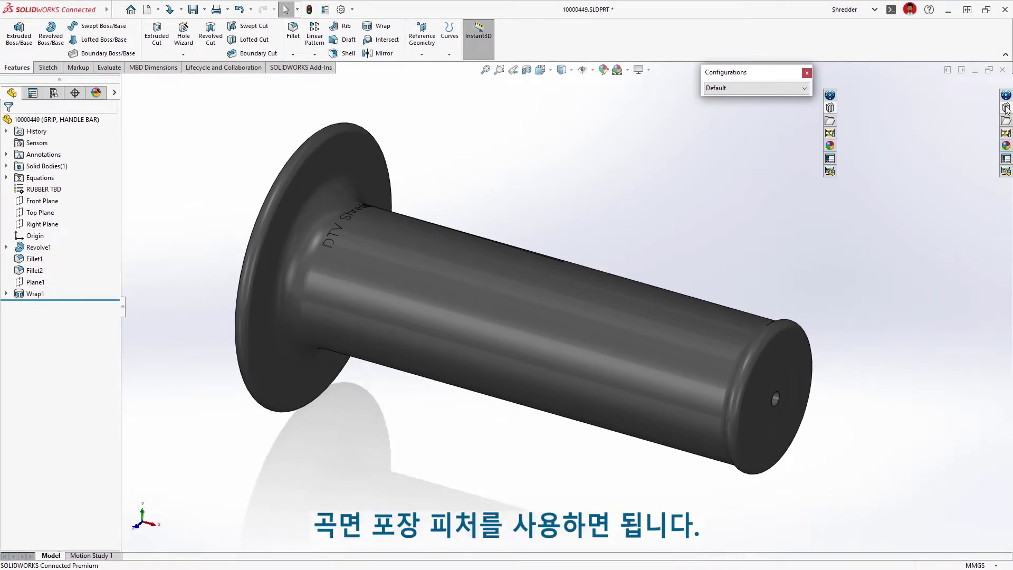
Step: Place the DTV Logo library feature on the handle's end face, keeping it despite errors
click(1005, 108)
click(867, 278)
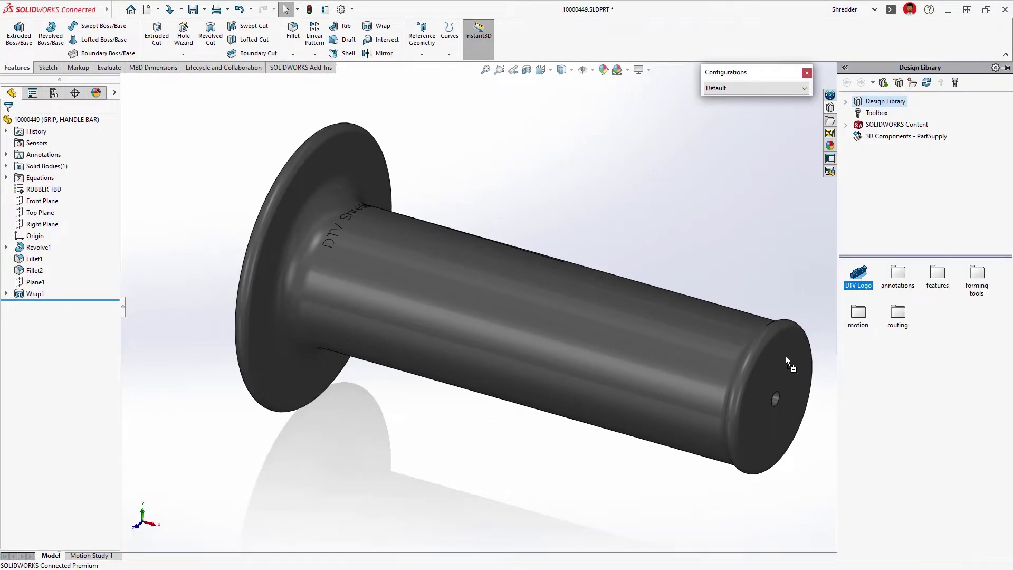
drag(786, 356, 761, 378)
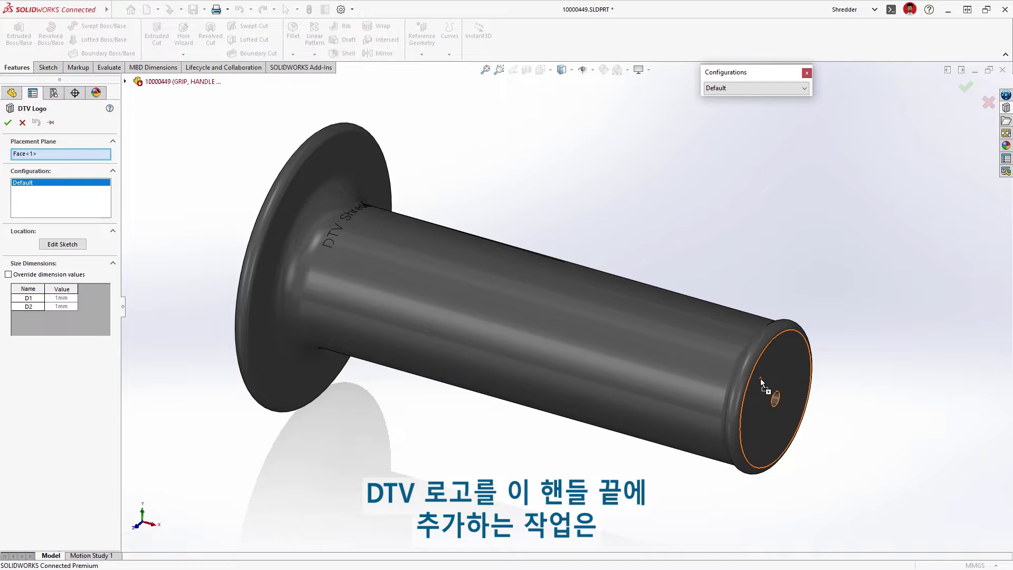
click(771, 389)
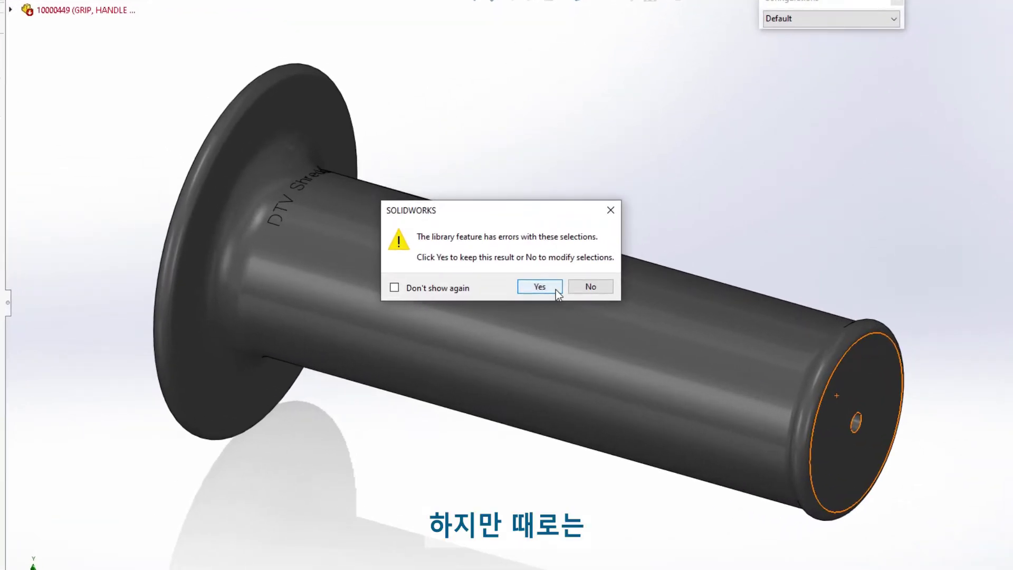
click(555, 289)
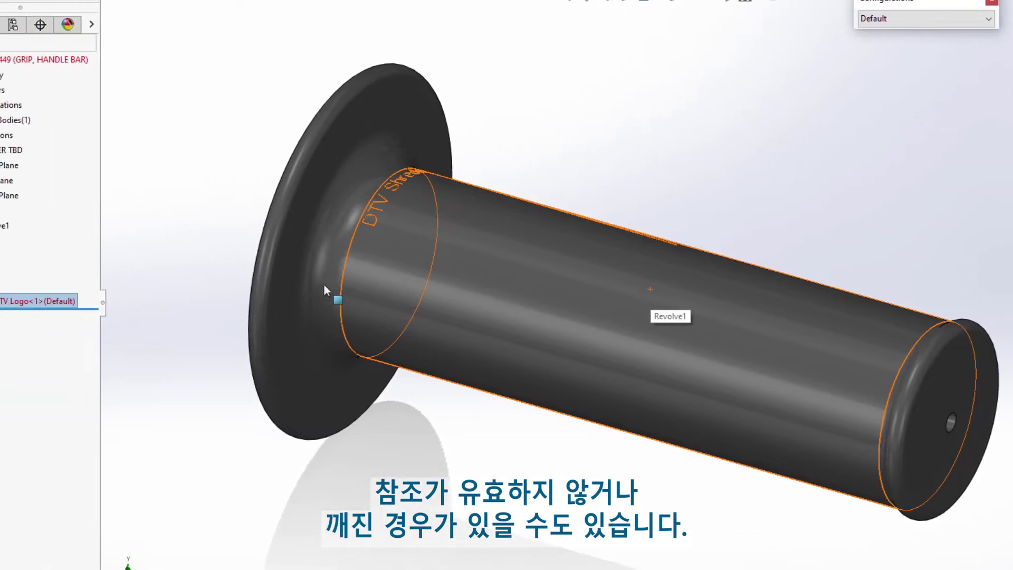
Step: Edit the logo's Cut-Extrude1 sketch and select the whole dtv sketch
click(8, 300)
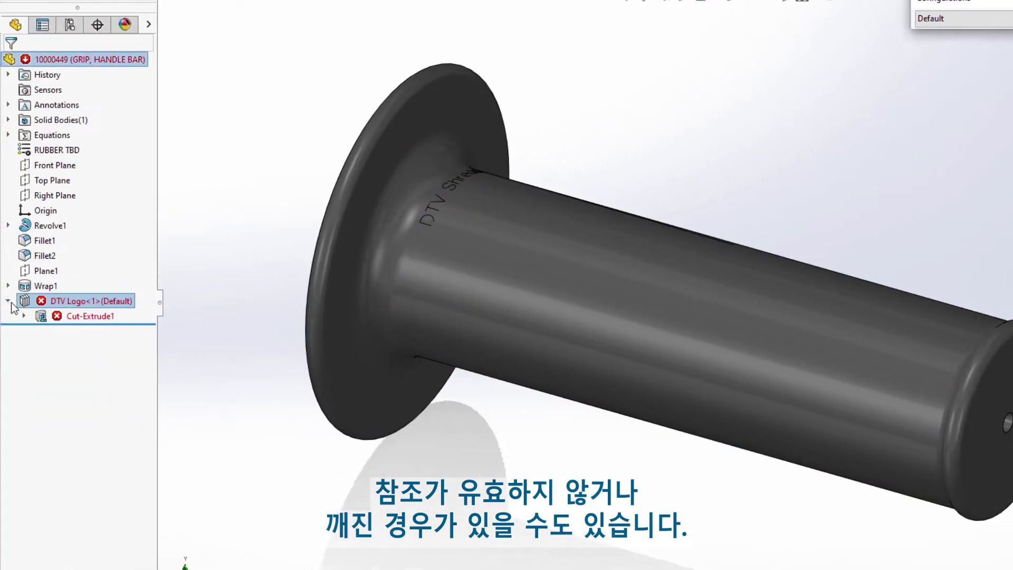
click(64, 316)
click(96, 277)
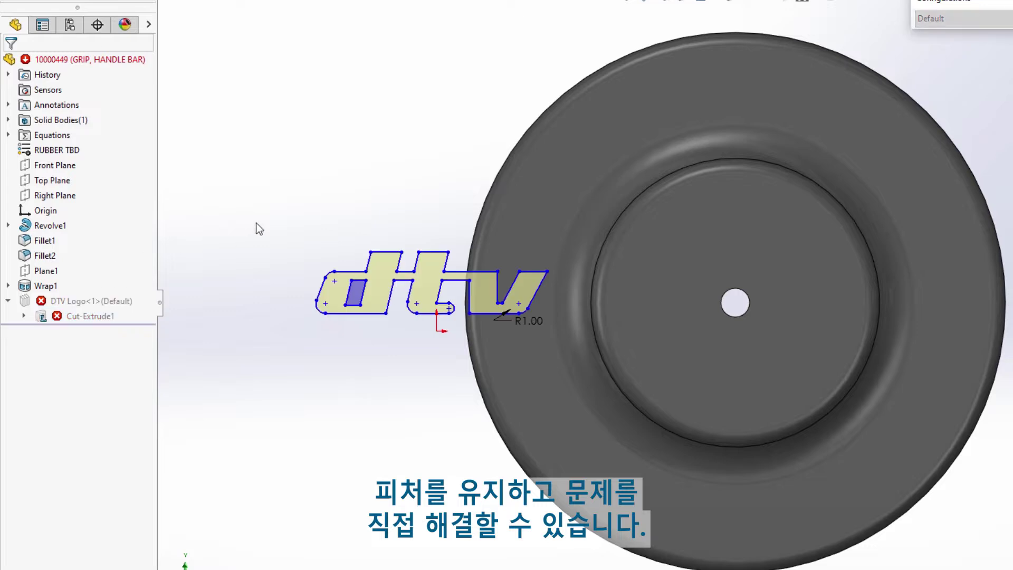
drag(255, 223, 575, 347)
Step: Move the dtv logo sketch onto the end disc, exit the sketch and view isometric
mouse_move(548, 272)
mouse_down()
mouse_move(765, 262)
mouse_move(862, 235)
mouse_move(847, 249)
mouse_up()
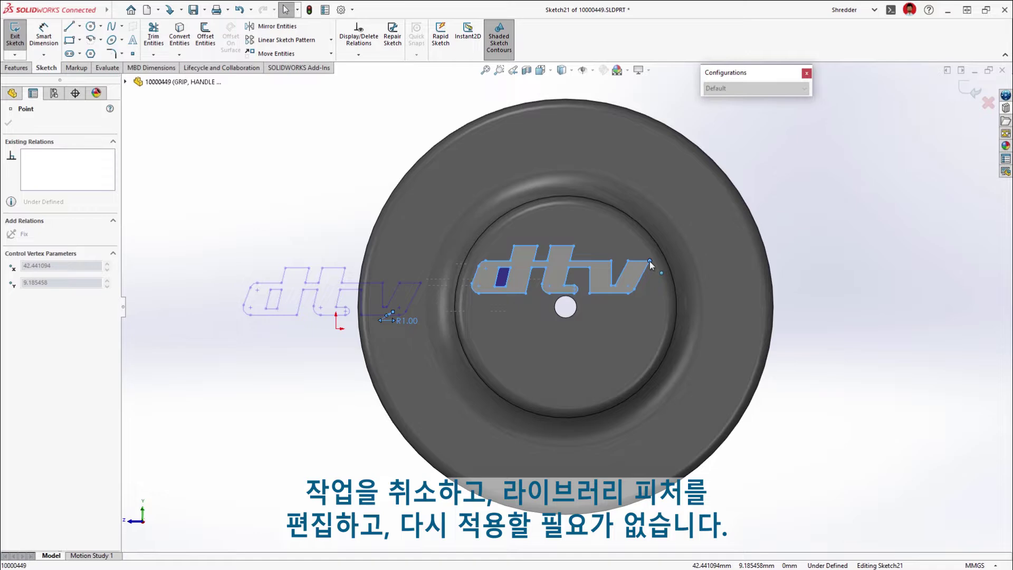
drag(650, 262, 650, 261)
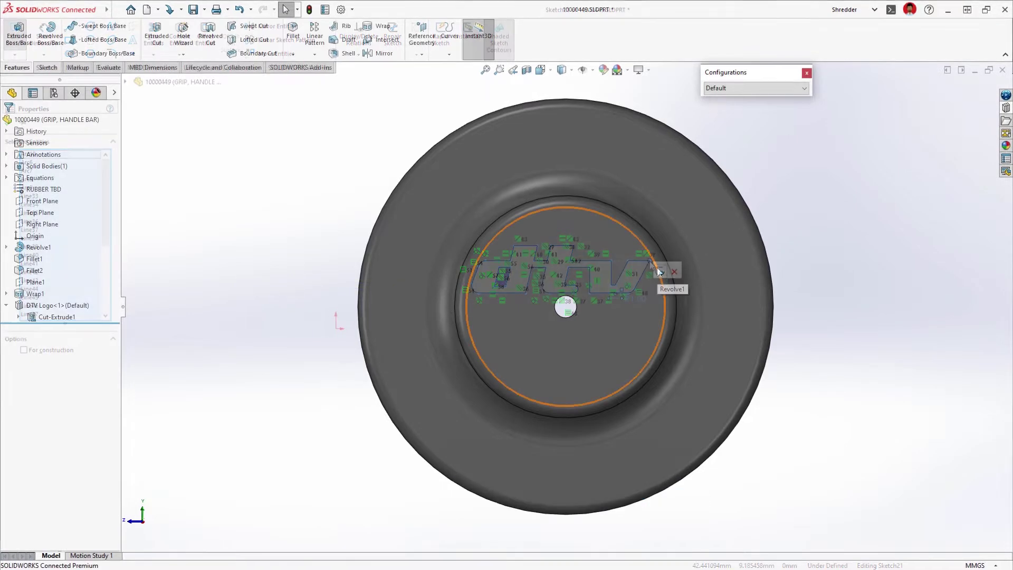
click(658, 271)
mouse_move(796, 267)
right_down()
mouse_move(831, 264)
mouse_move(881, 229)
right_up()
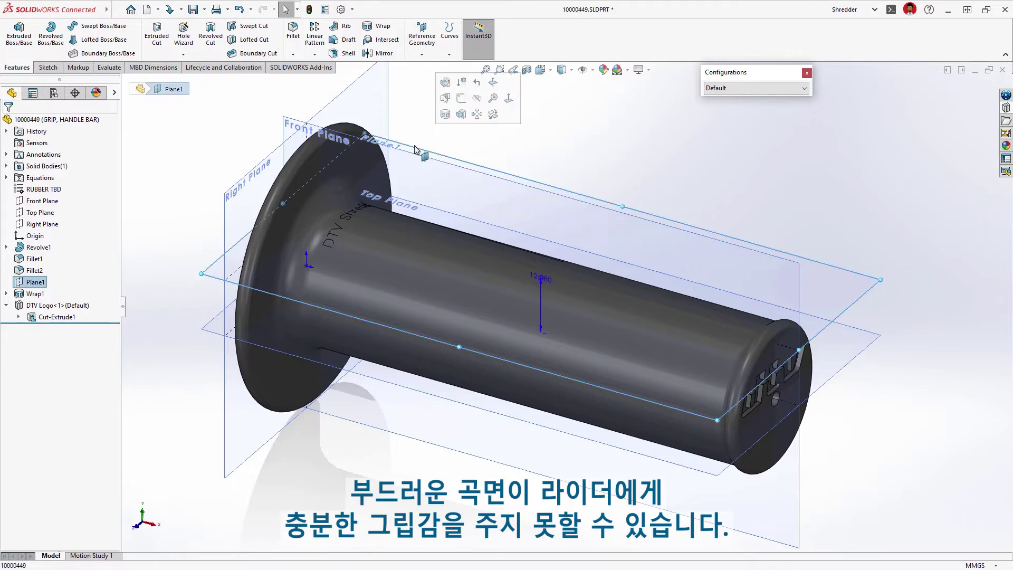
Step: Sketch an ellipse on Plane1 above the handle, viewed normal to the plane
click(462, 116)
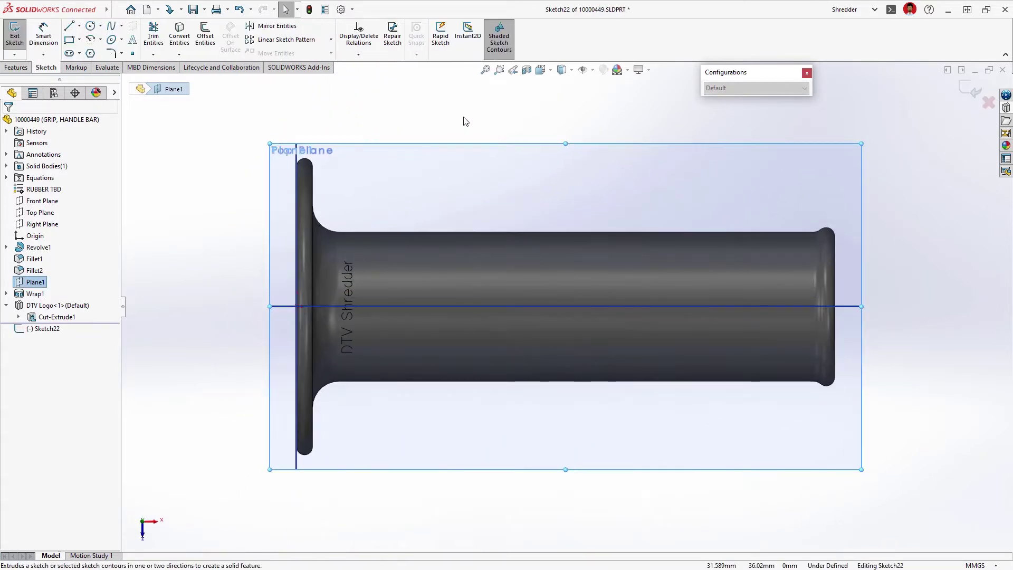
key(s)
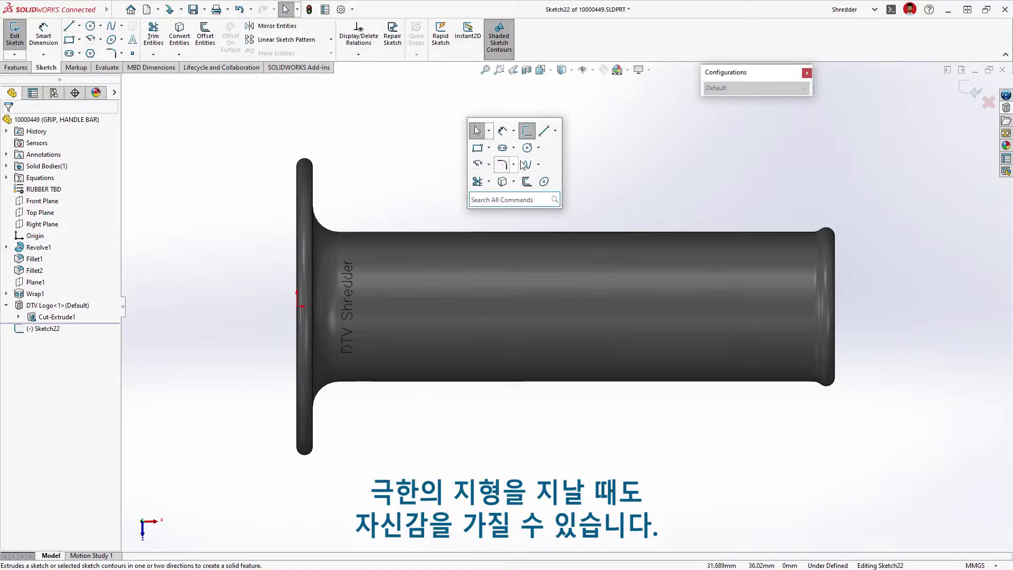
click(544, 181)
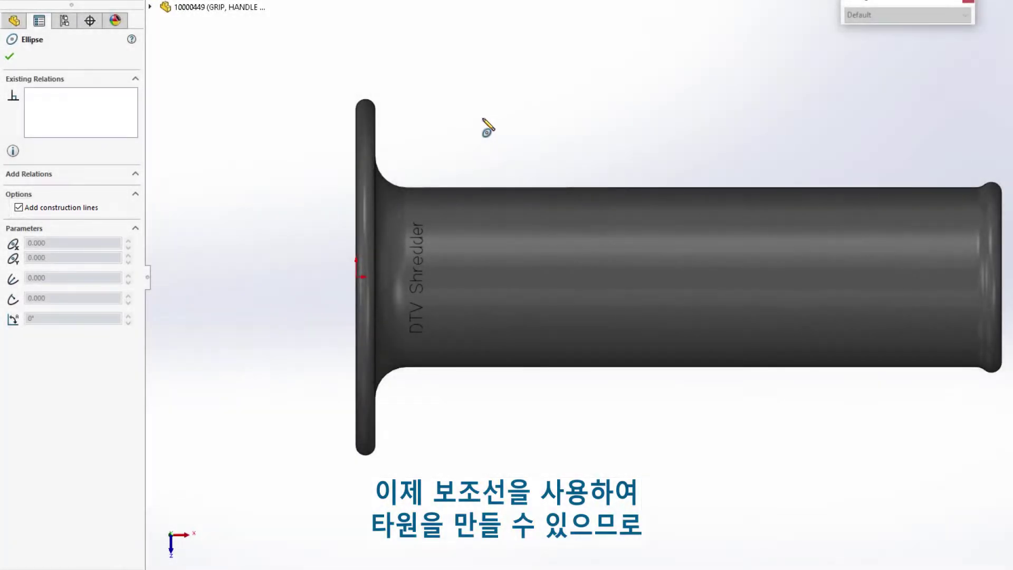
click(481, 118)
click(522, 128)
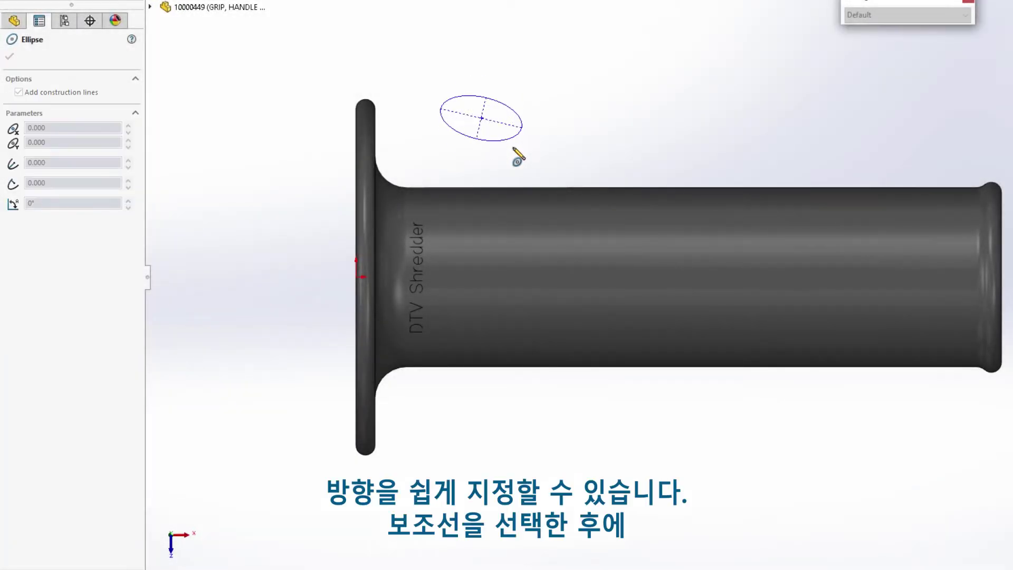
click(513, 149)
key(Escape)
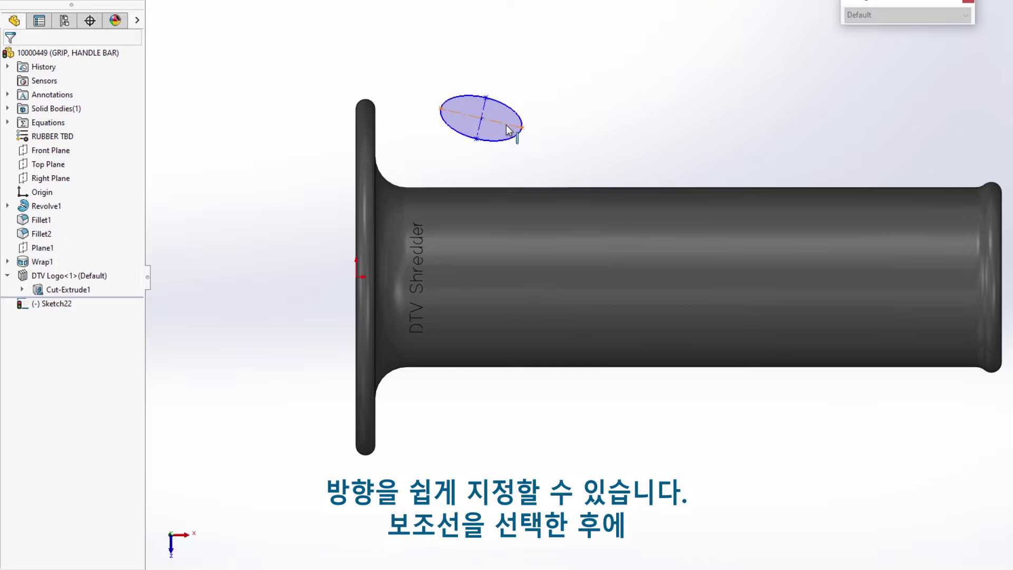
Step: Make the ellipse's major axis coincident with the origin and dimension it to global variable length
click(506, 127)
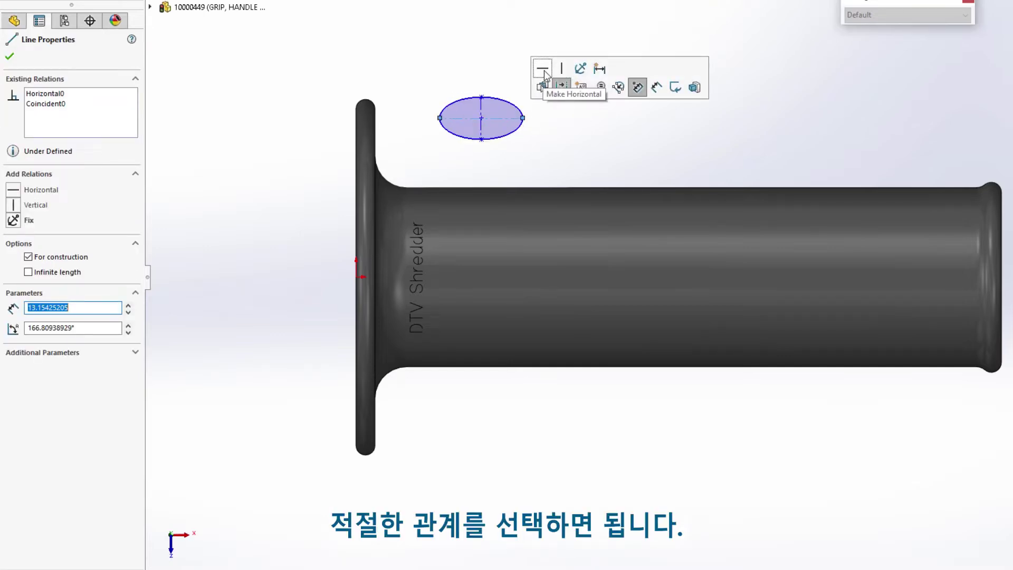
ctrl+click(355, 275)
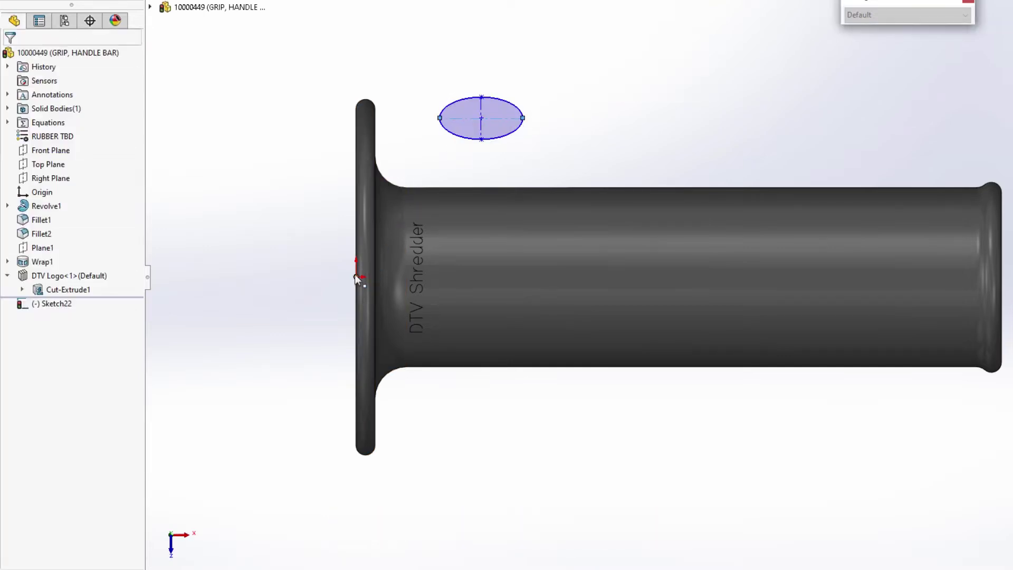
click(410, 215)
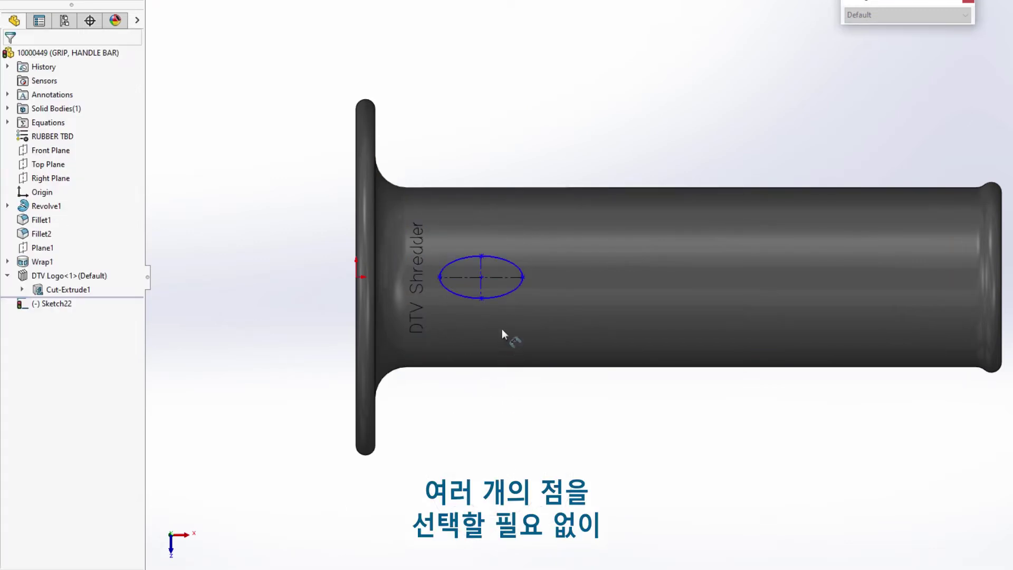
click(501, 280)
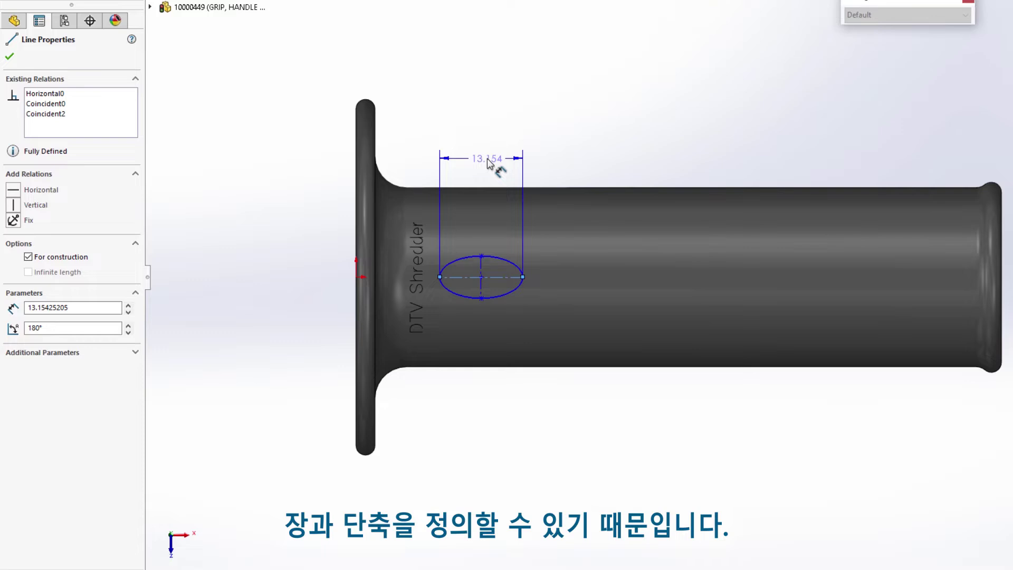
click(486, 158)
text(=)
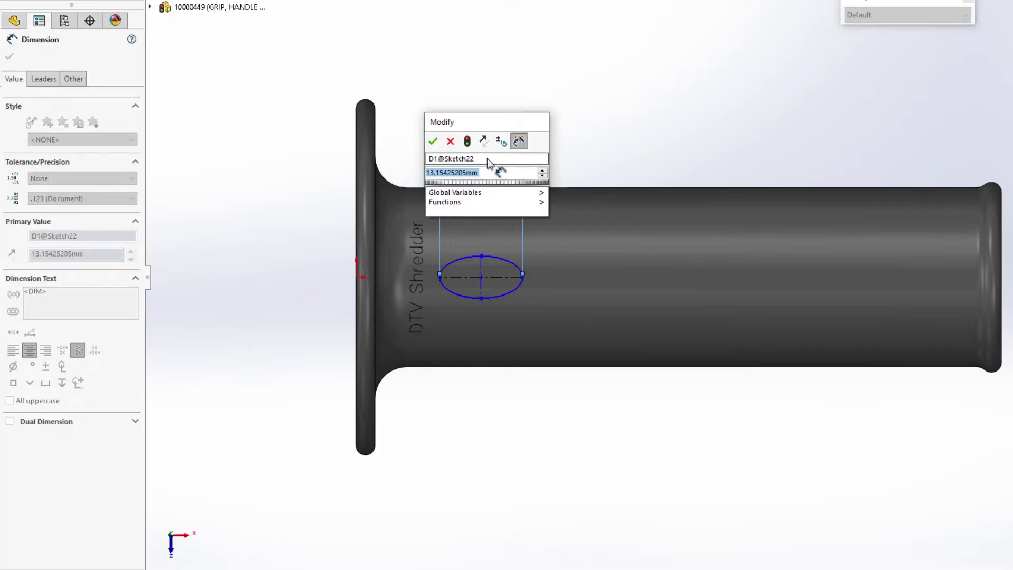
mouse_move(491, 190)
click(563, 189)
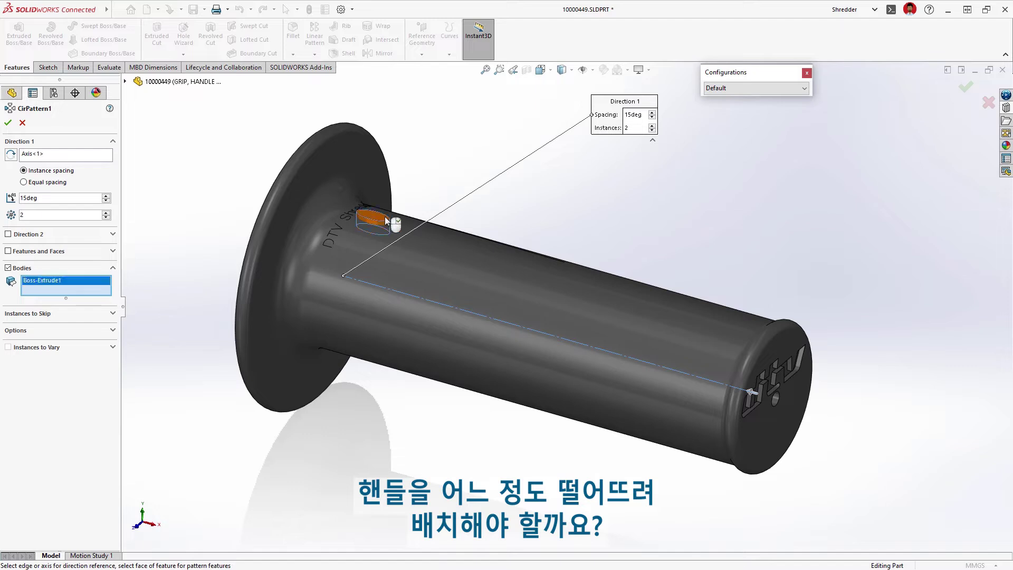
Step: Reverse CirPattern1's direction and finish the 15deg, 2-instance circular pattern
right_click(538, 189)
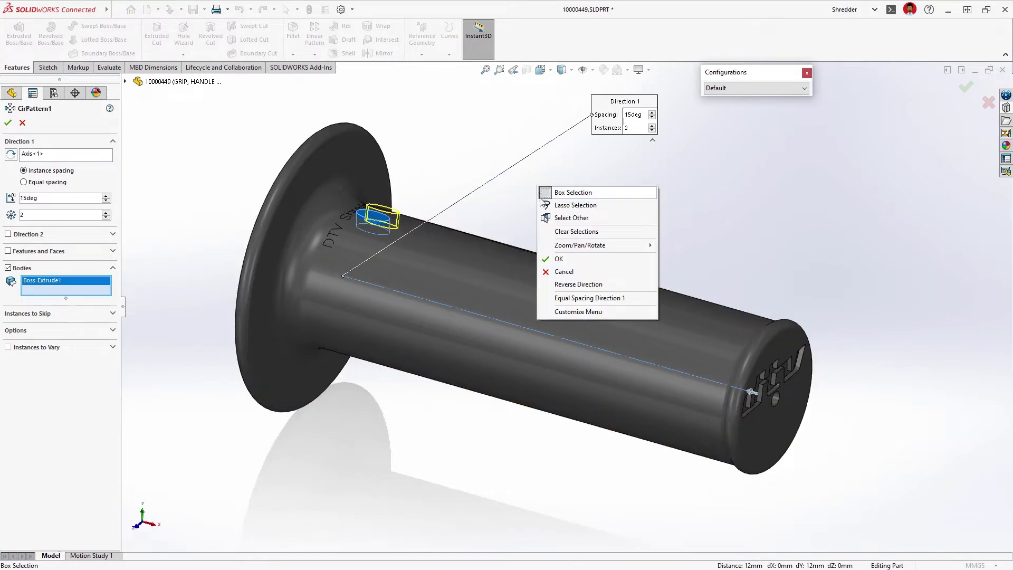
click(554, 283)
key(Return)
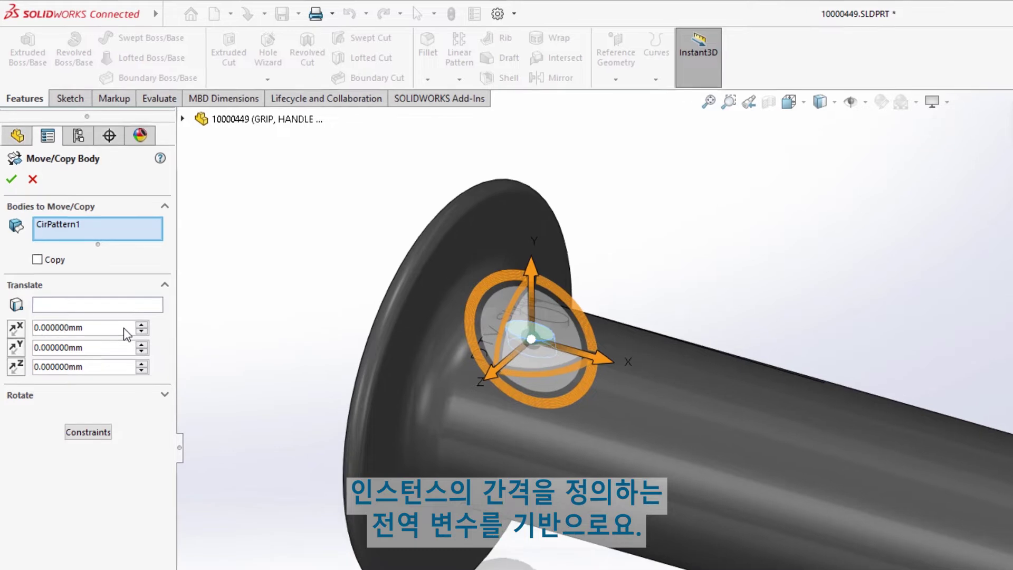
Step: Set the Move/Copy Body Delta X to the global variable "spacing"/2
click(92, 243)
text(=)
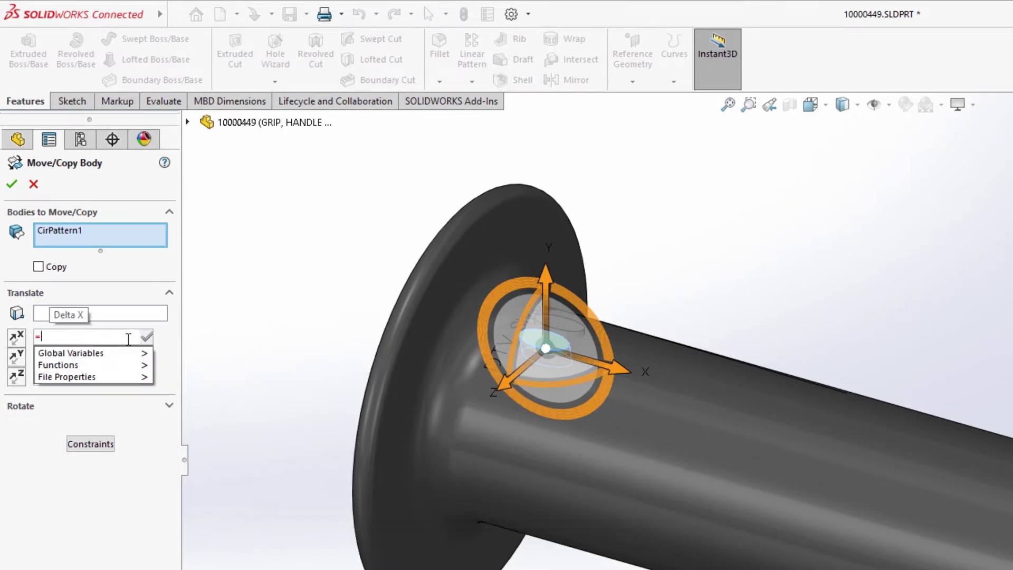
mouse_move(132, 359)
click(213, 372)
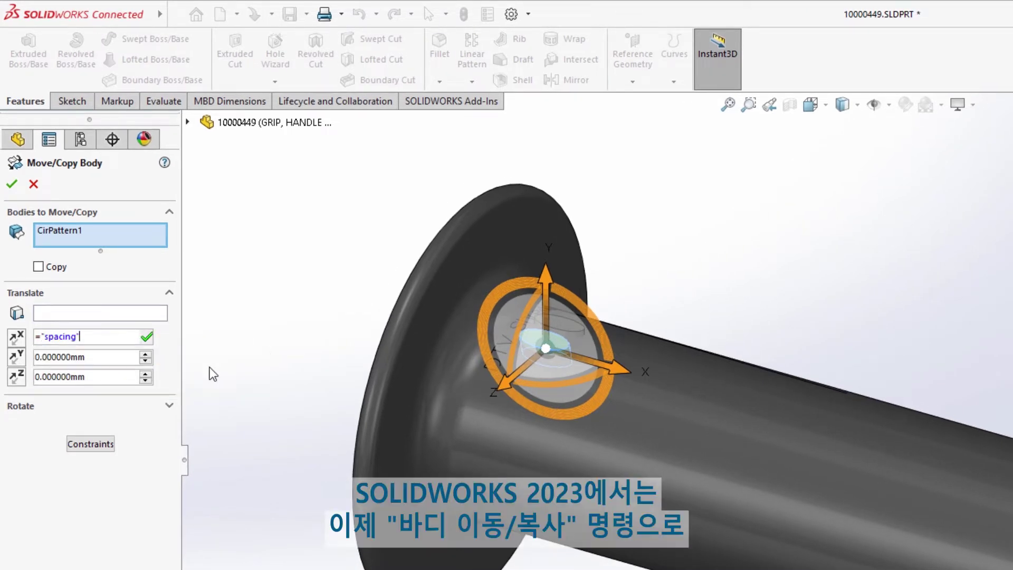
text(/2)
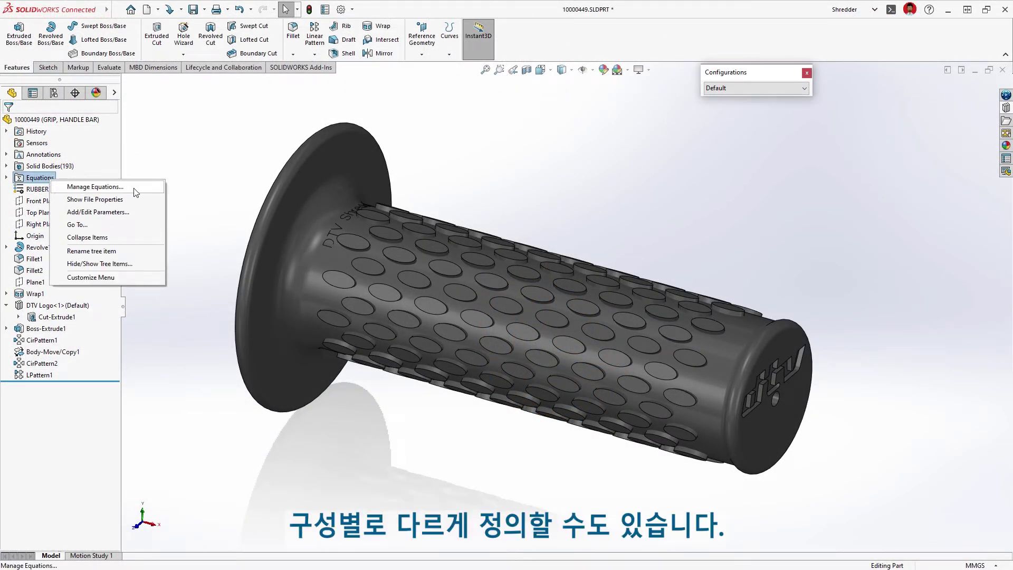
Step: In Manage Equations set length = 10, spacing = 14 and instances = 6
click(132, 188)
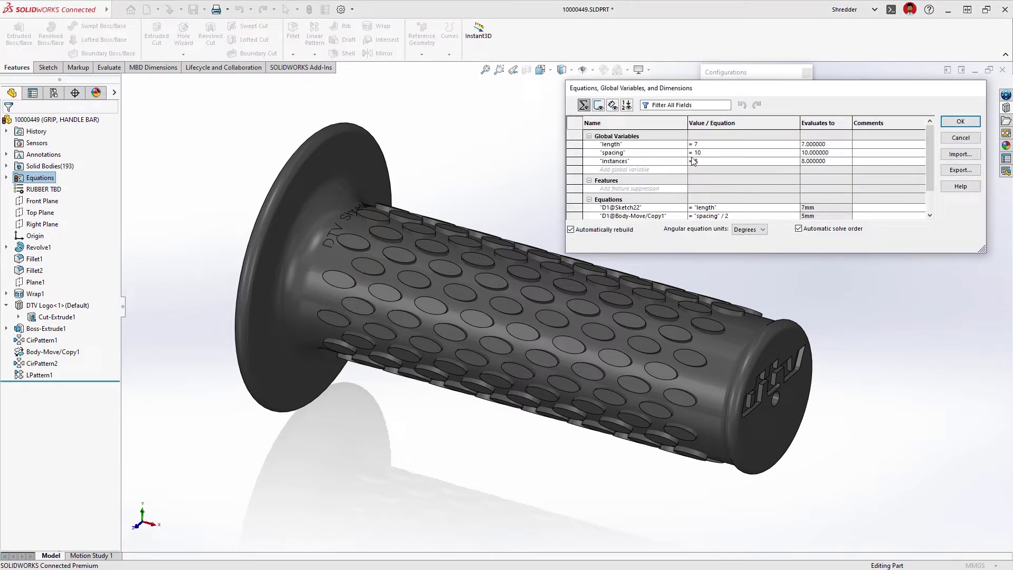
click(768, 145)
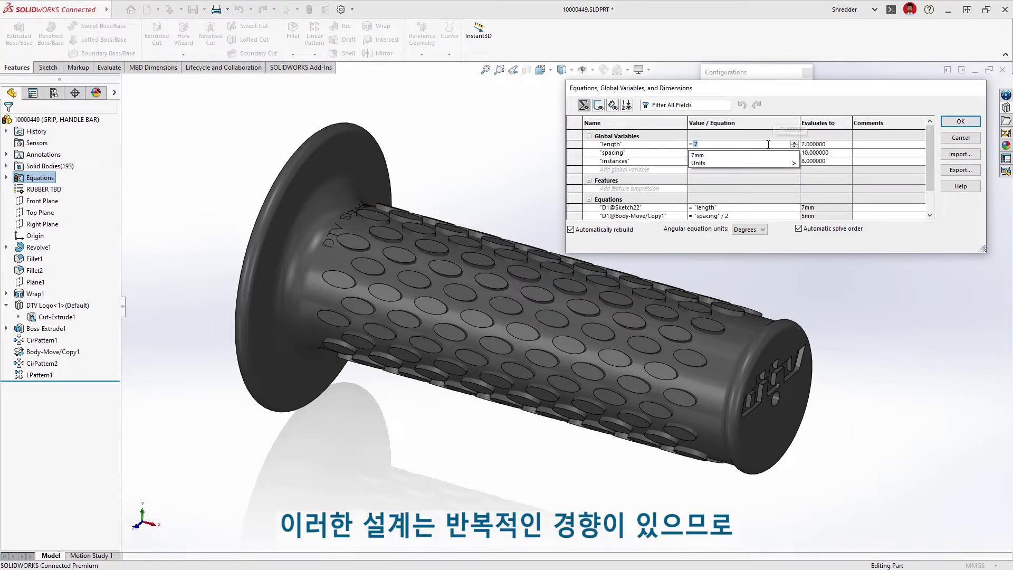
text(10)
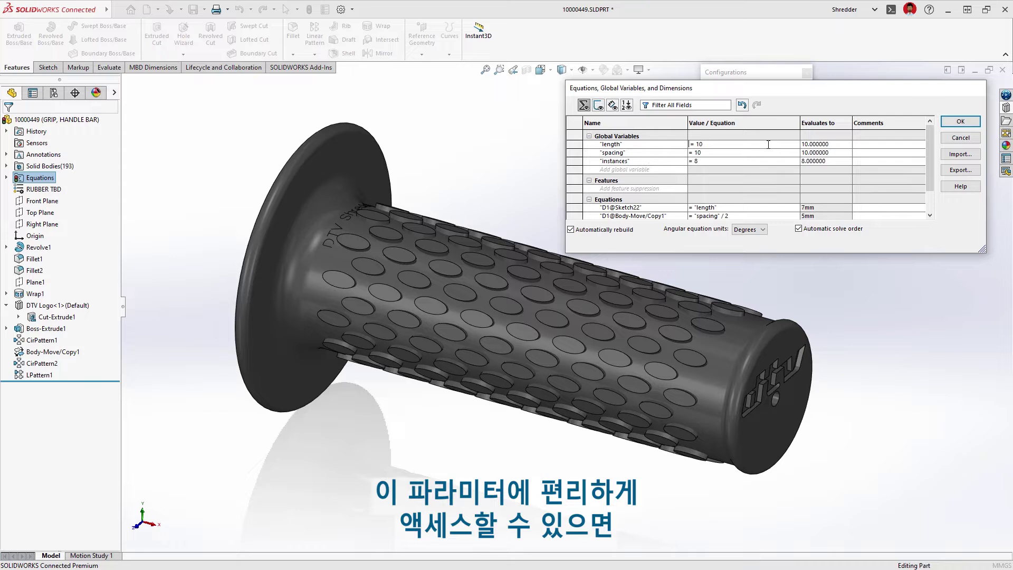
key(Return)
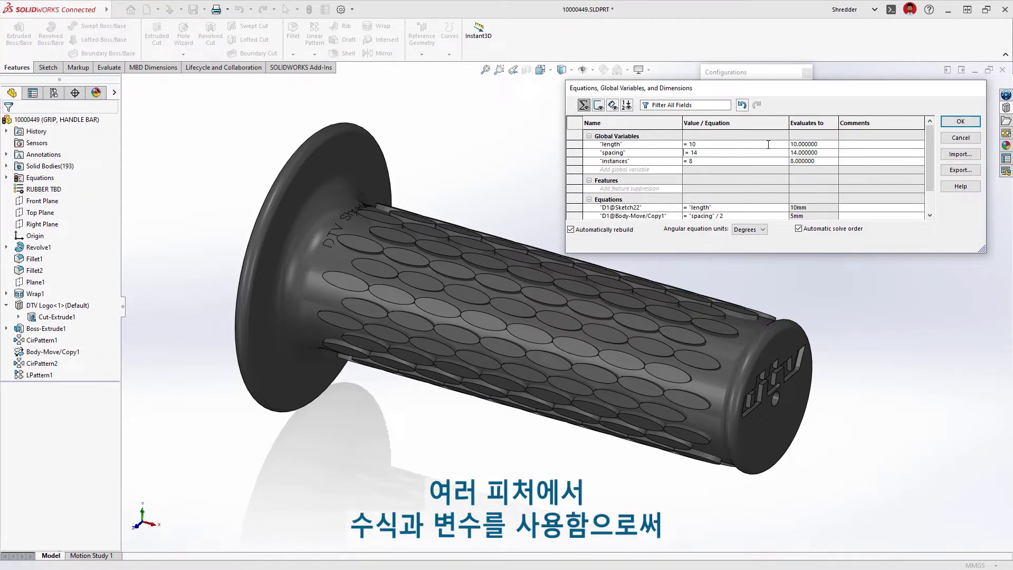
key(Return)
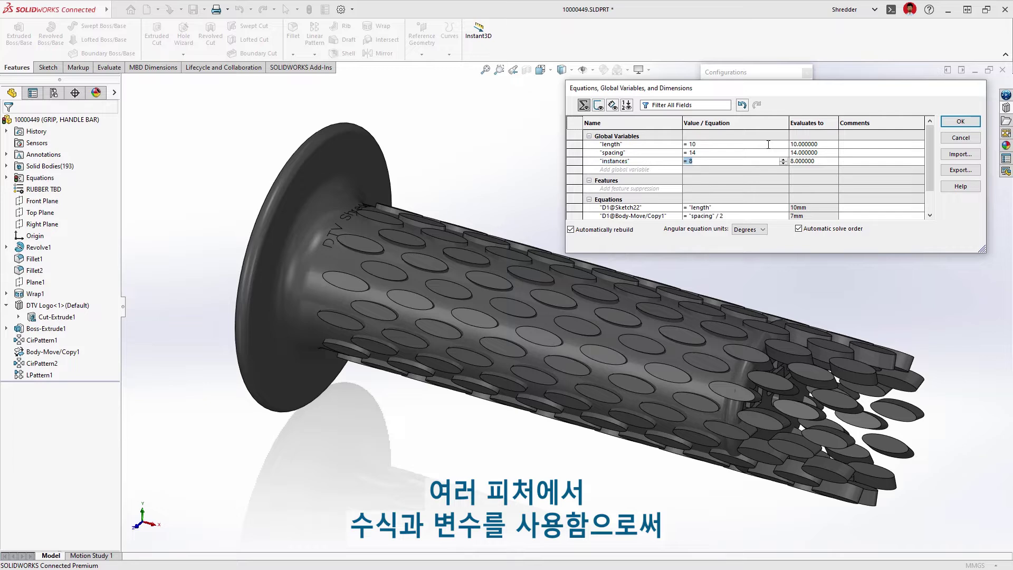
text(6)
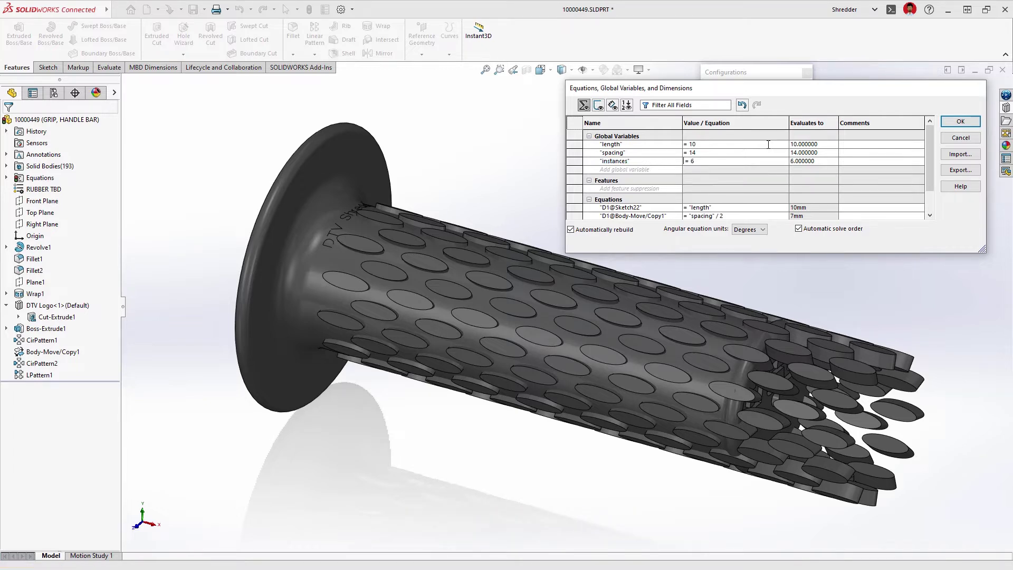
key(Return)
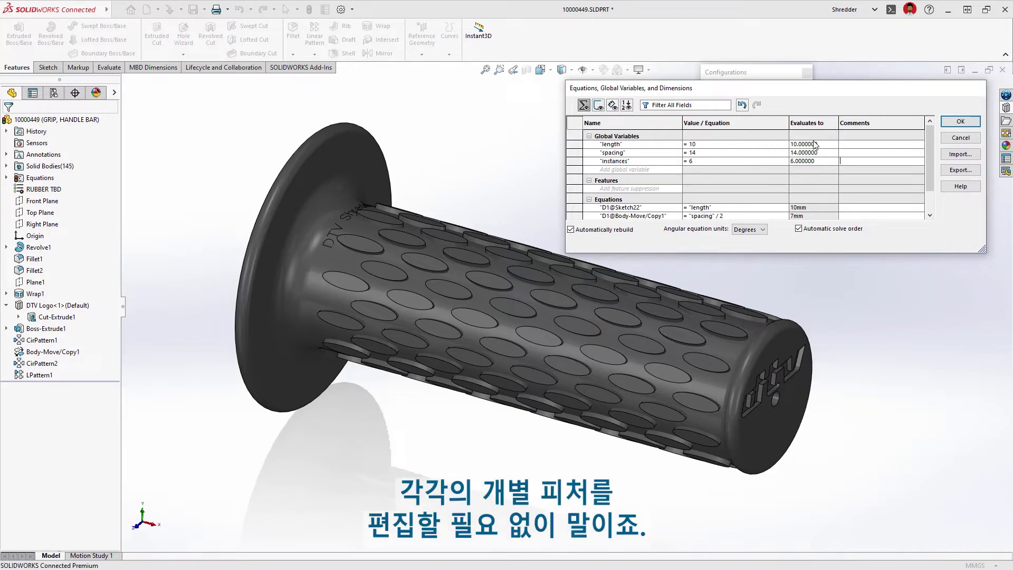
click(959, 121)
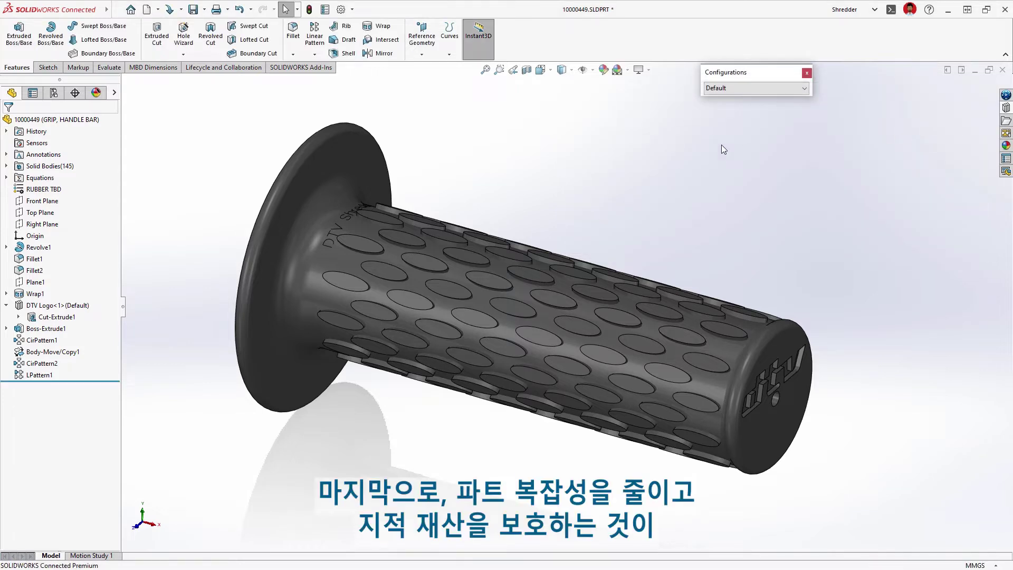
Step: Start Defeature and keep all of the grip's holes
key(s)
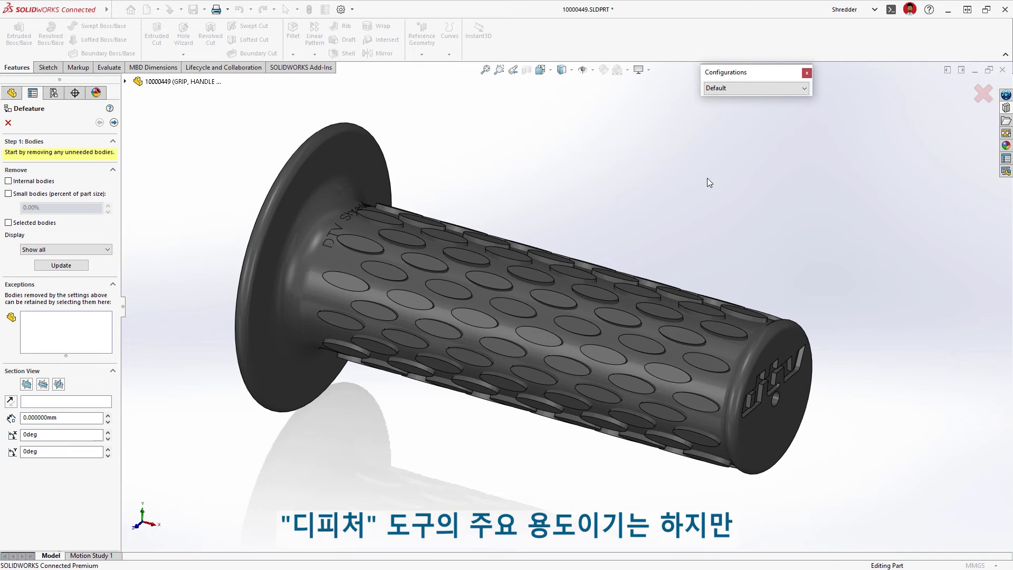
click(114, 123)
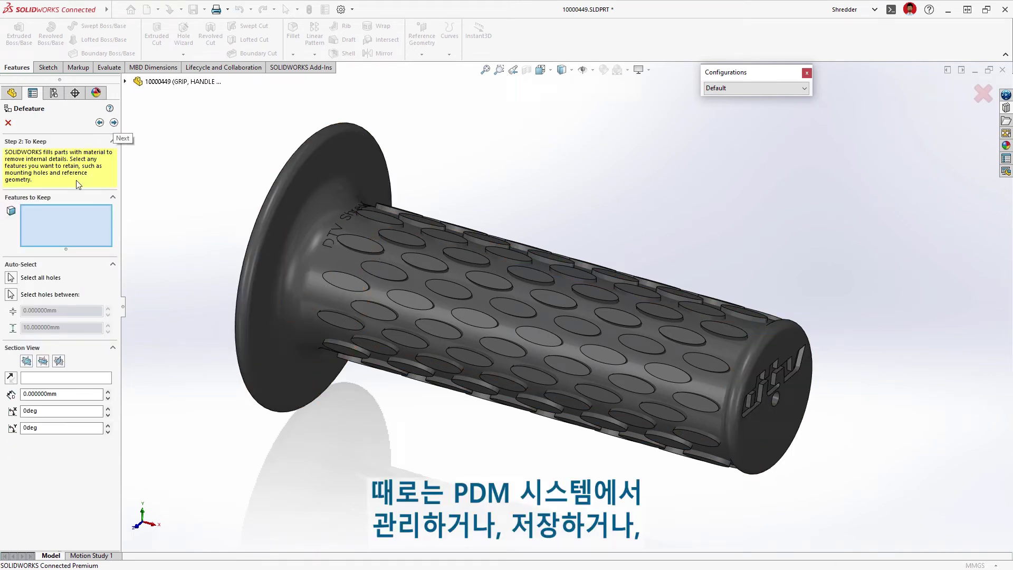
click(11, 277)
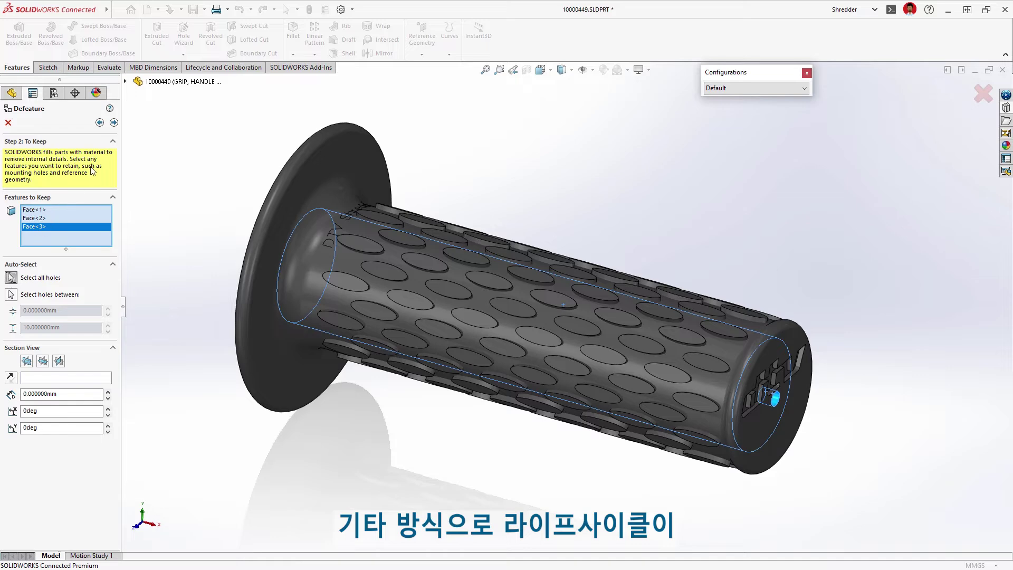
click(114, 122)
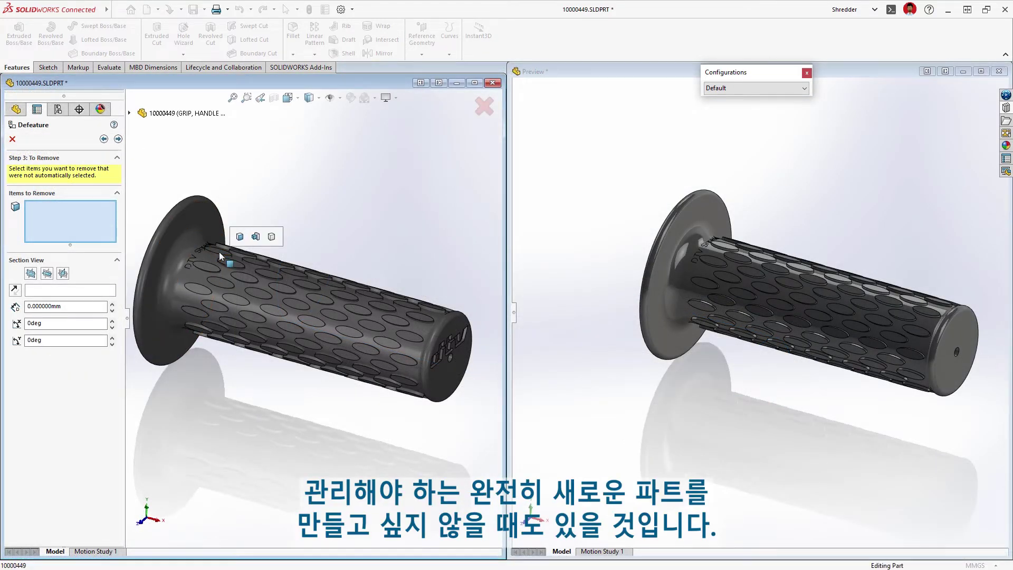
Step: Remove the pads and patterns into a new Default_defeature configuration, then return to Default
click(256, 236)
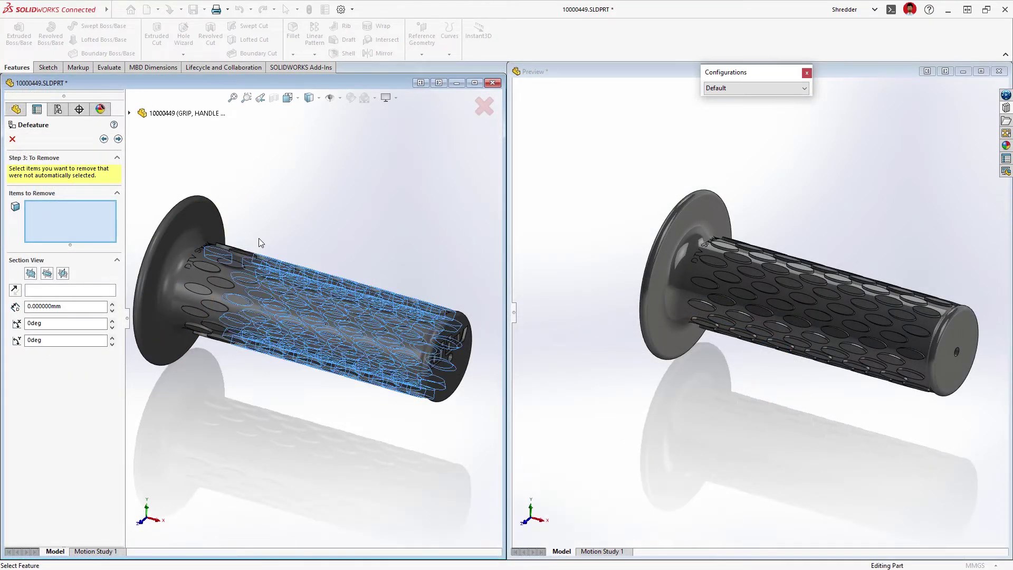
click(132, 115)
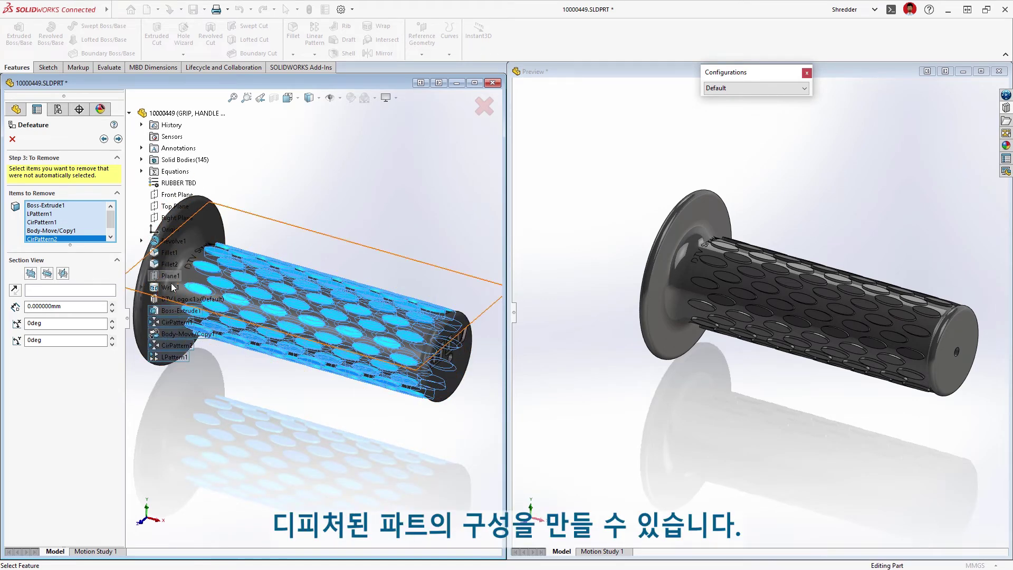
click(118, 138)
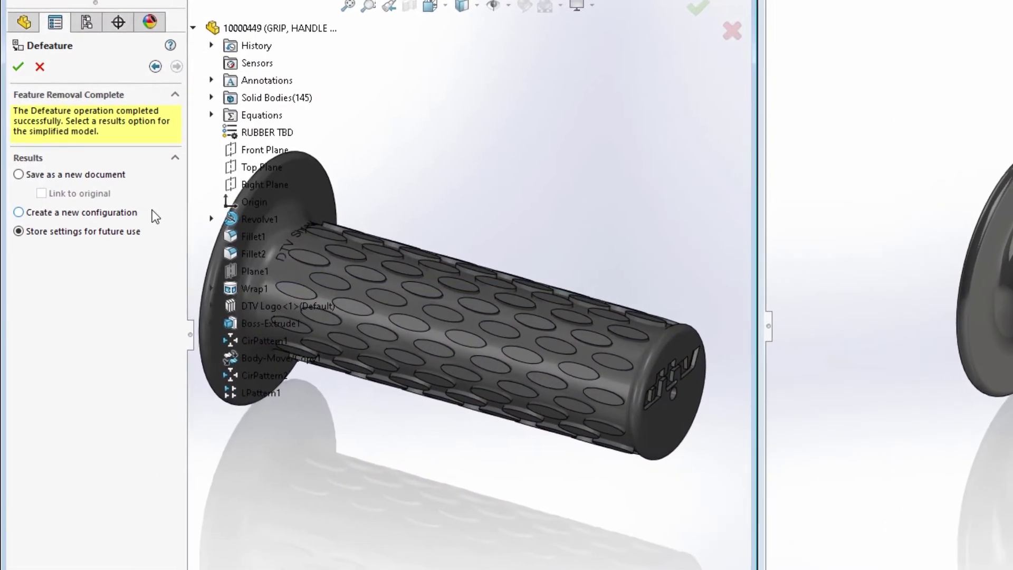
click(101, 235)
click(17, 66)
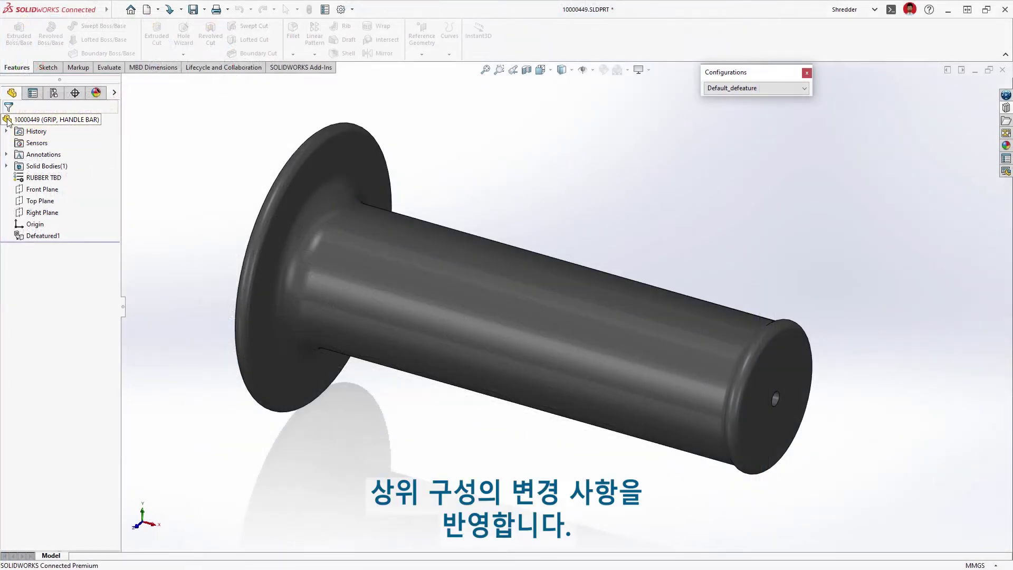
click(804, 87)
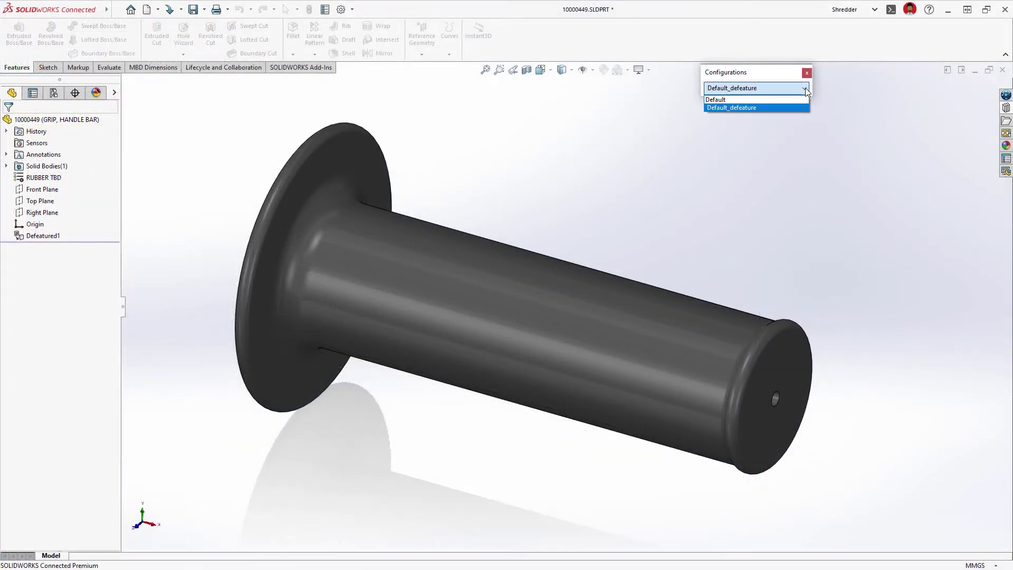
click(795, 101)
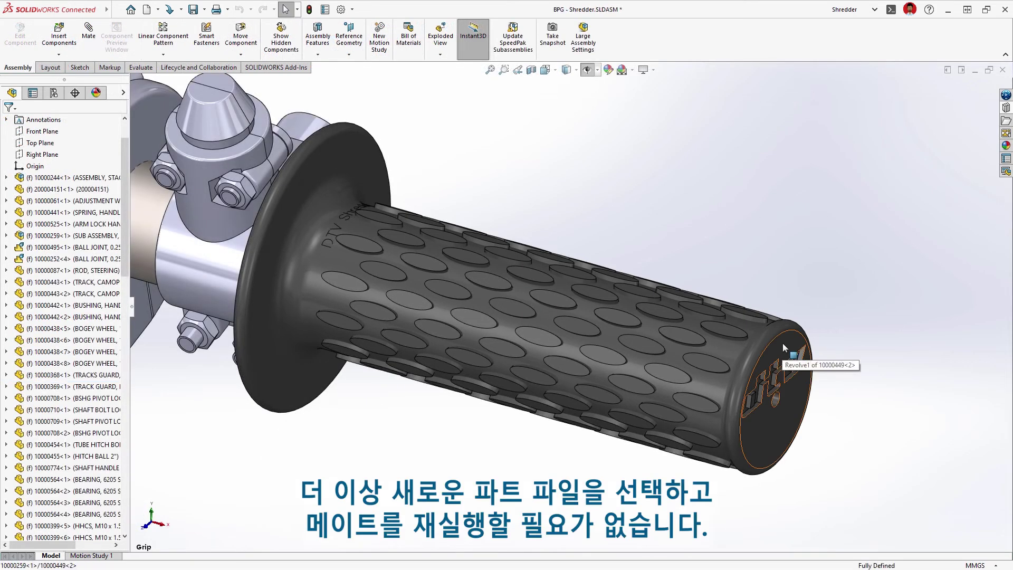
Step: Switch the assembly's grip to the Default_defeature configuration
click(782, 343)
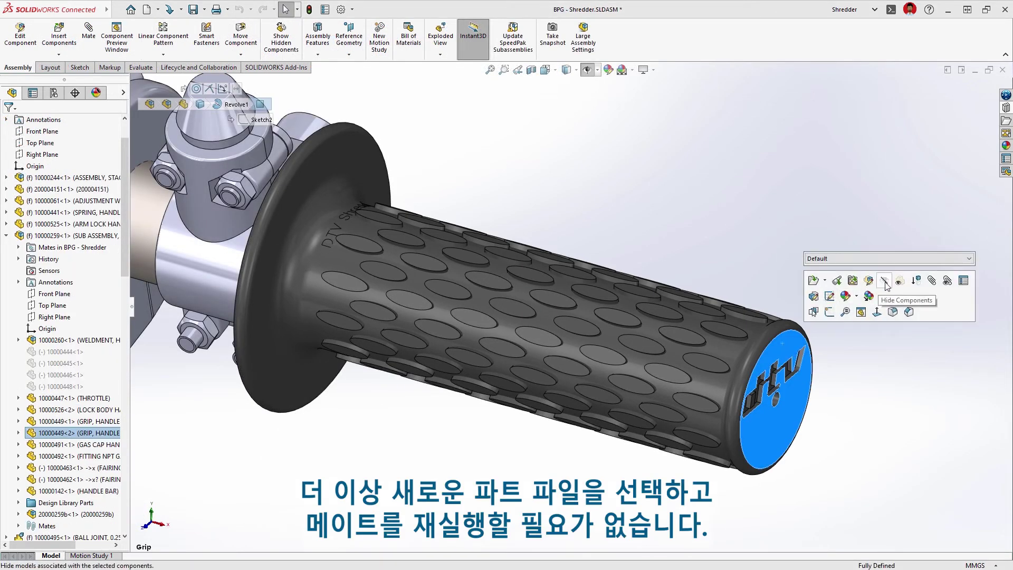
click(928, 274)
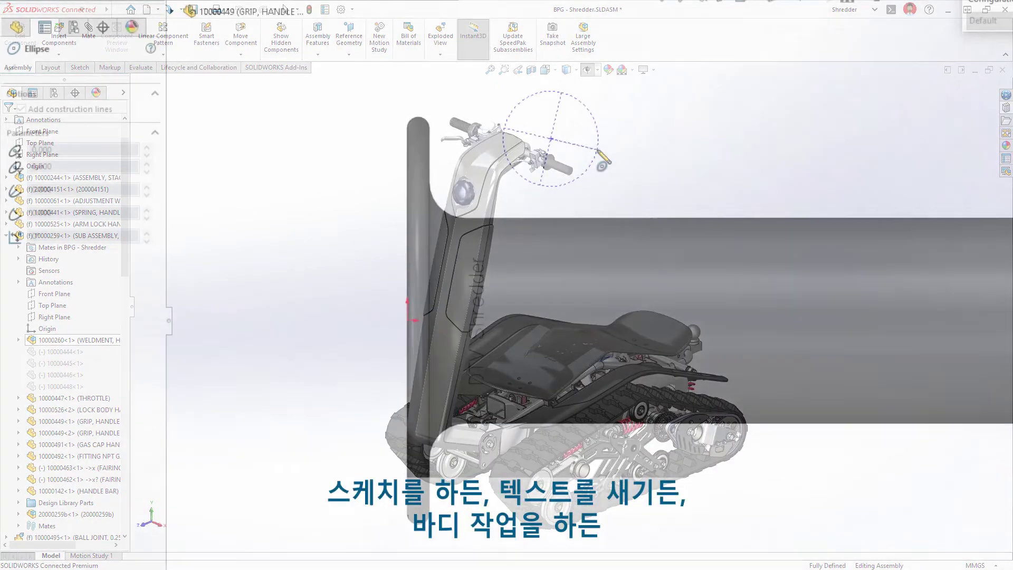
Step: Complete the pad ellipse sketch and commit instances = 8 in the equations manager
click(588, 174)
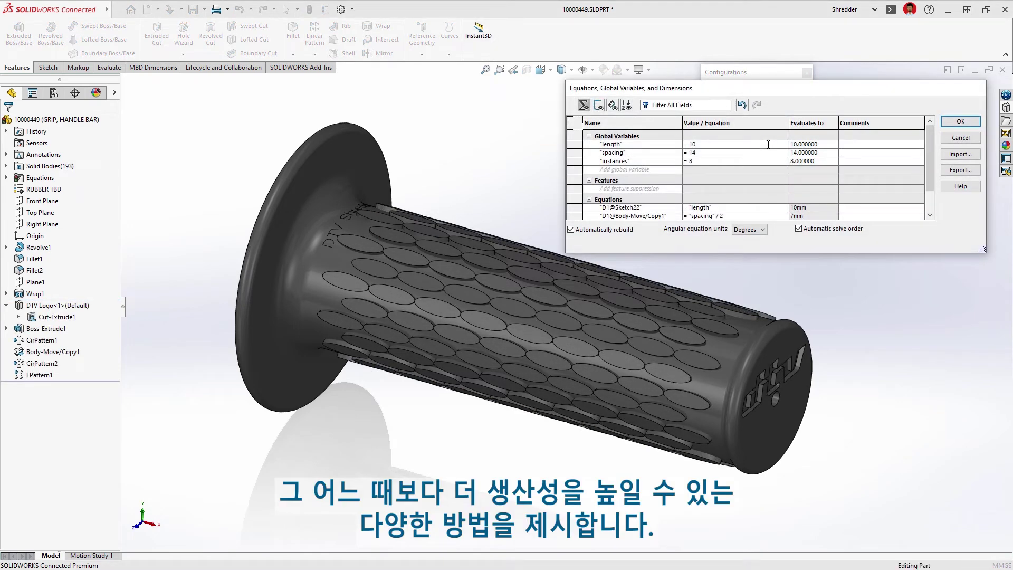
key(Tab)
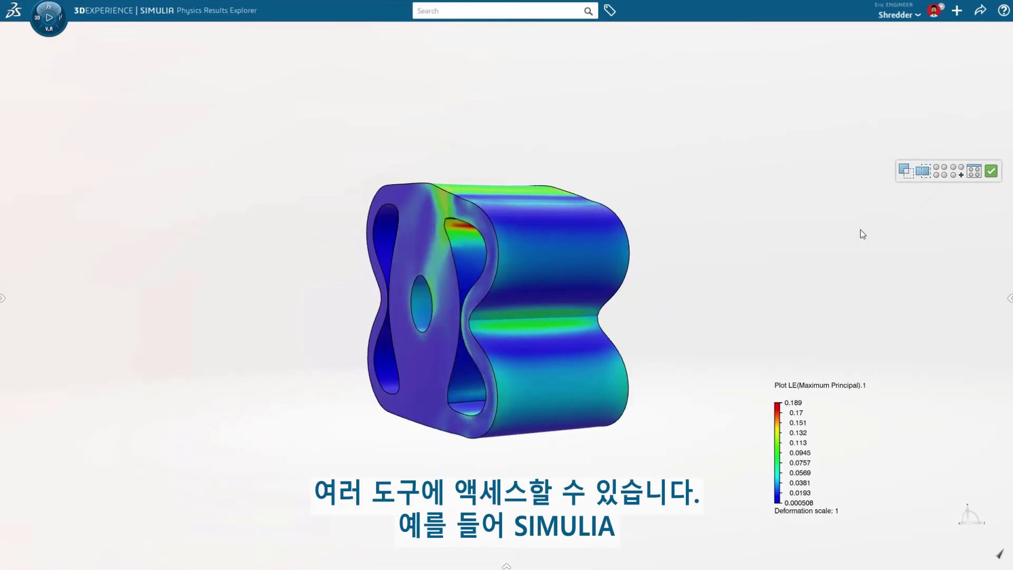
Step: Accept the selection with the green check to display the LE (Maximum Principal) strain plot, peaking at 0.189
click(986, 173)
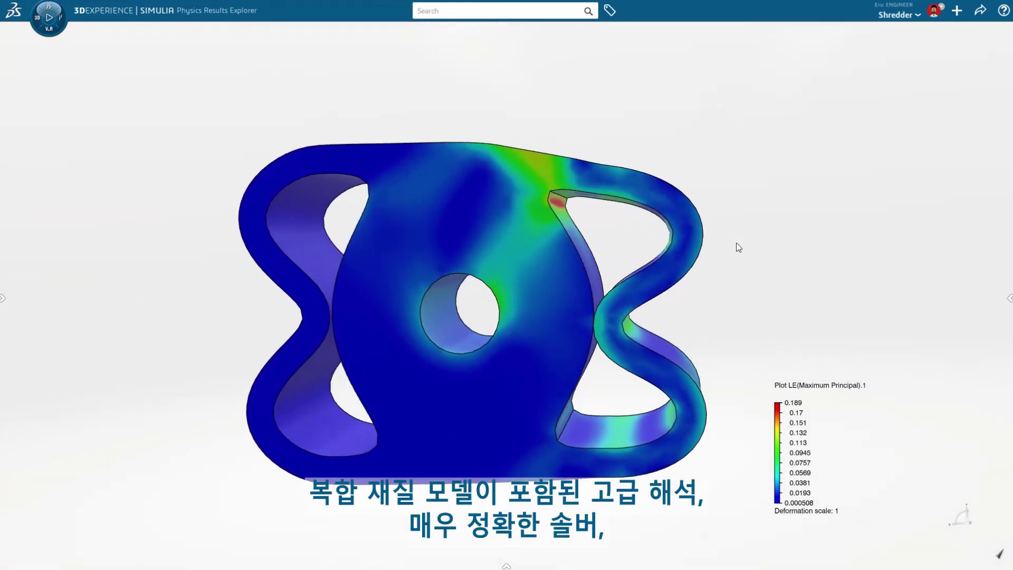